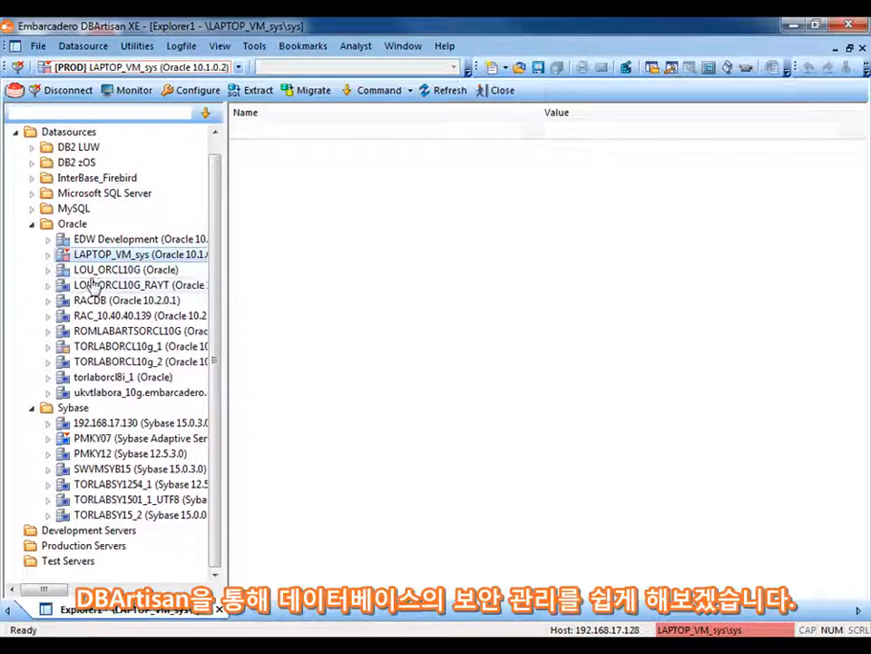
# Expand the Security nodes of the Oracle datasource LAPTOP_VM_sys and the Sybase datasource PMKY07
pyautogui.click(48, 255)
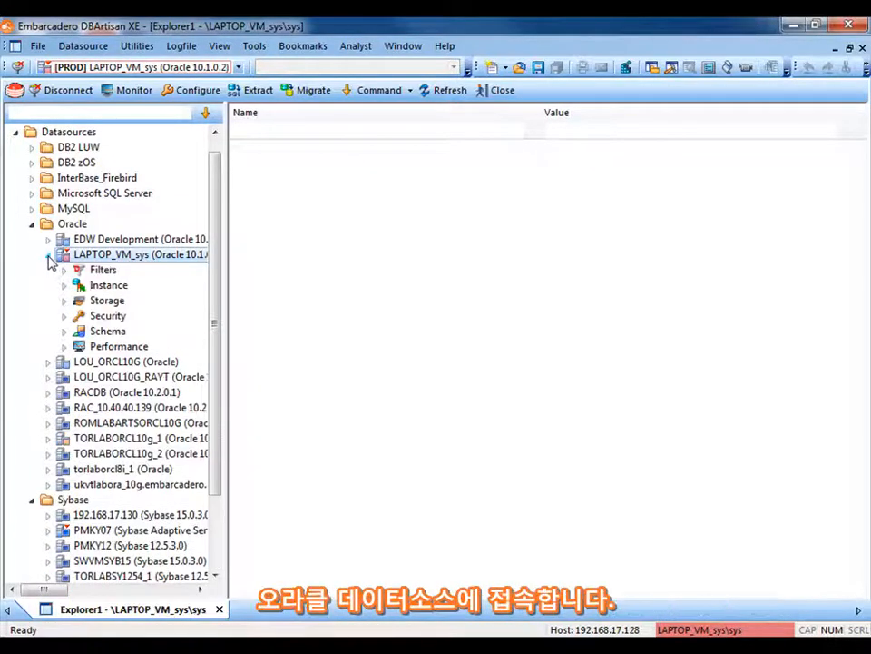
pyautogui.click(64, 317)
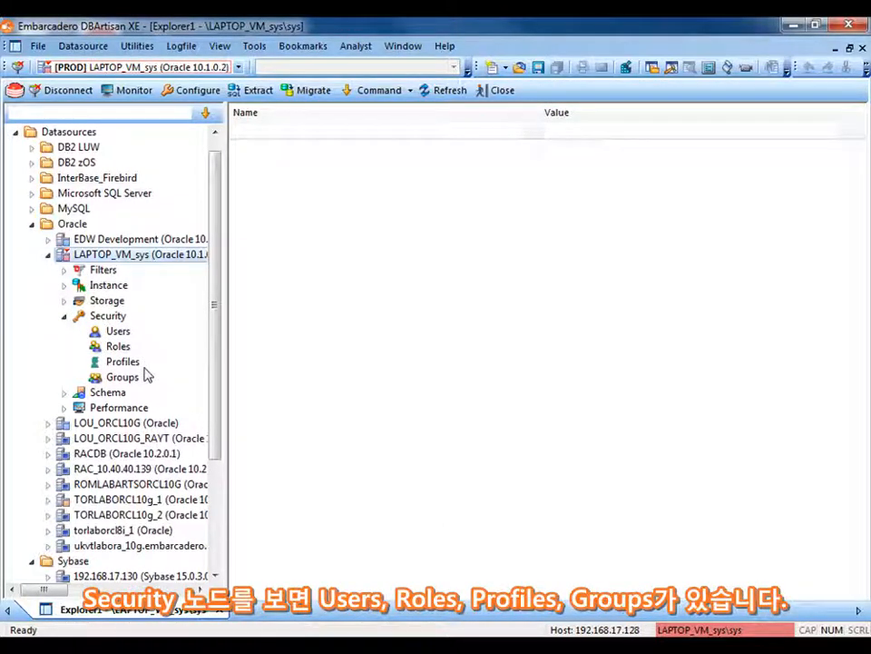
pyautogui.click(216, 577)
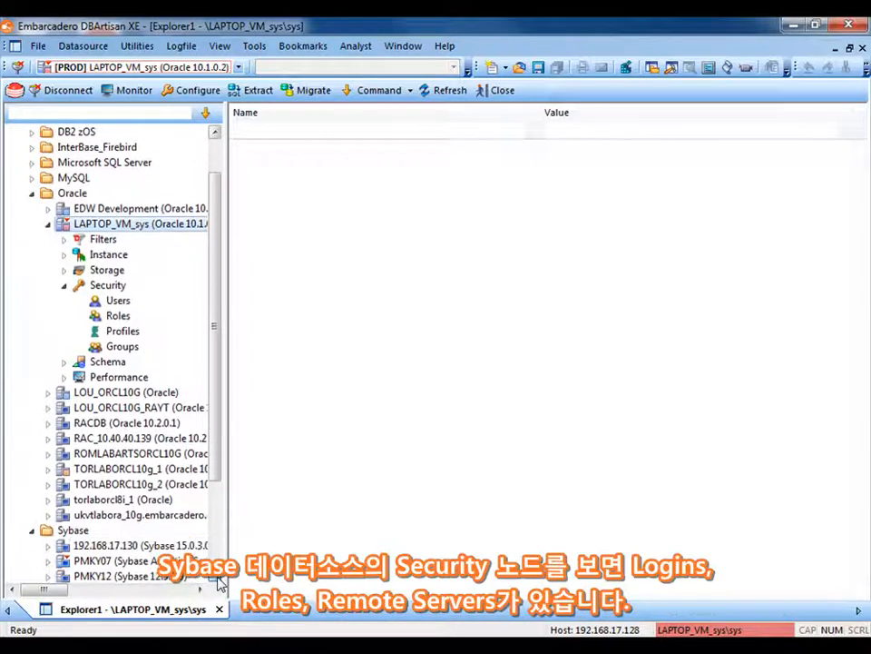
pyautogui.click(216, 581)
pyautogui.click(217, 581)
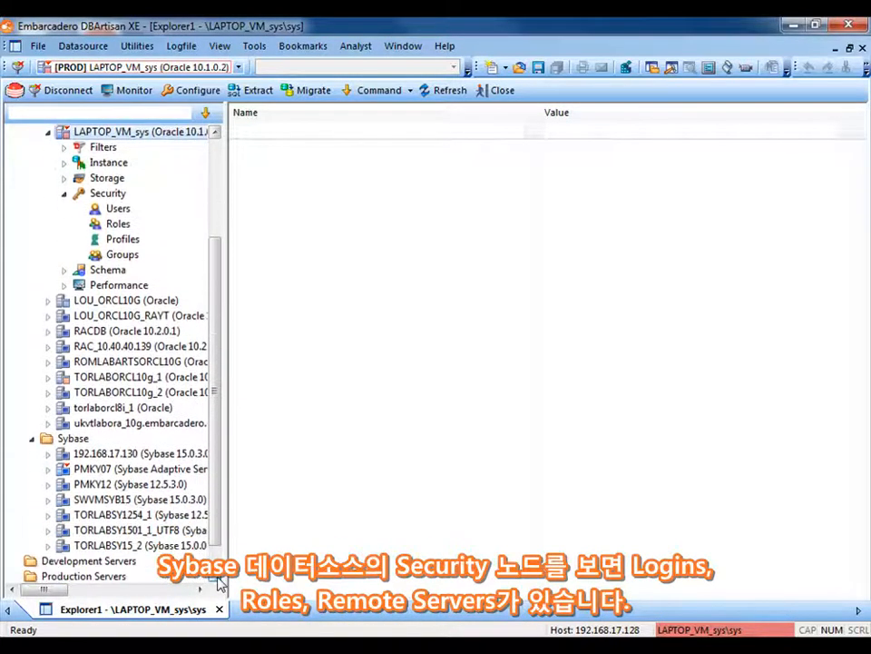
pyautogui.click(48, 470)
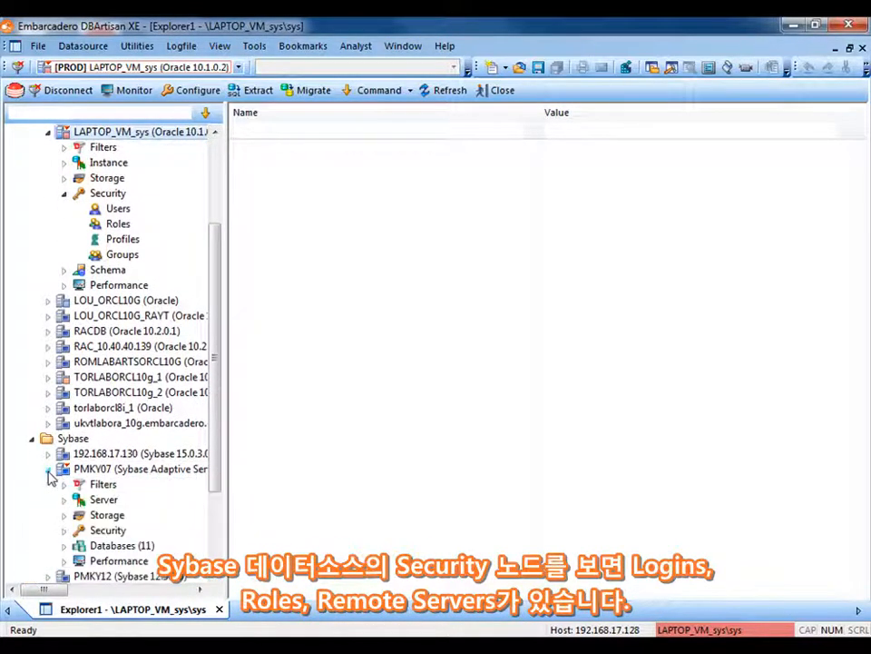
pyautogui.click(64, 532)
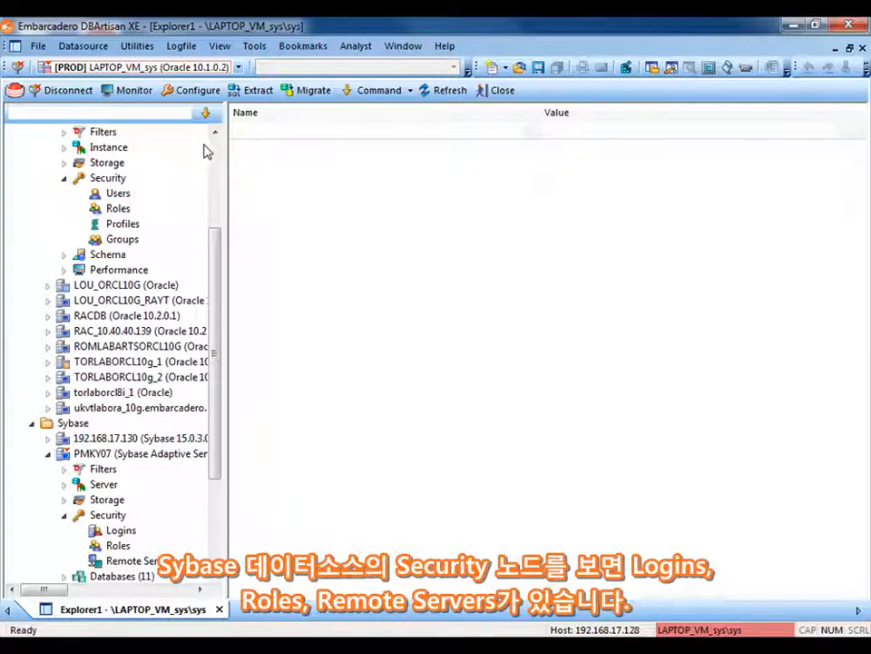
# List the users of LAPTOP_VM_sys, filtering the user names by GIM before clearing the filter
pyautogui.click(118, 196)
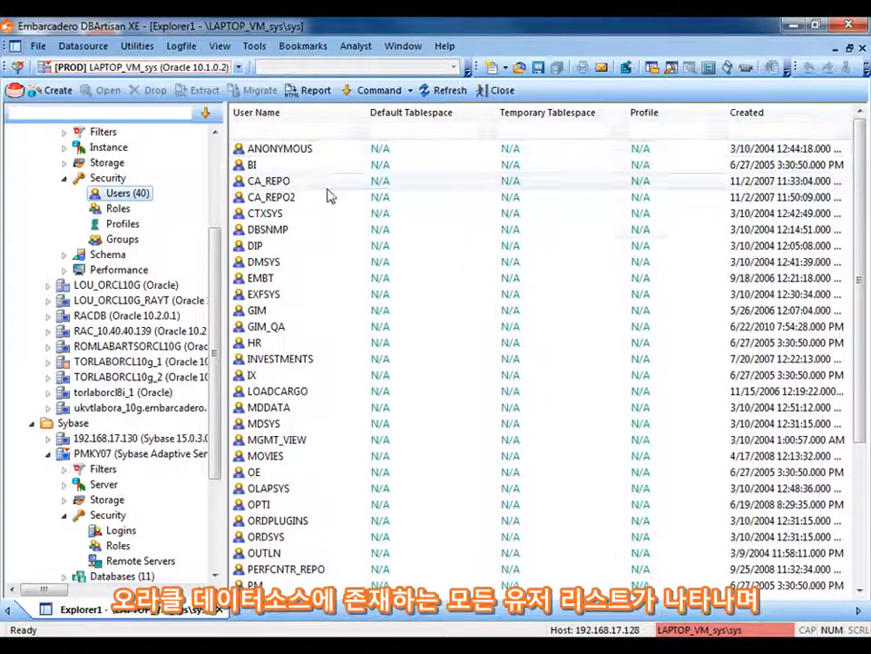
pyautogui.click(289, 130)
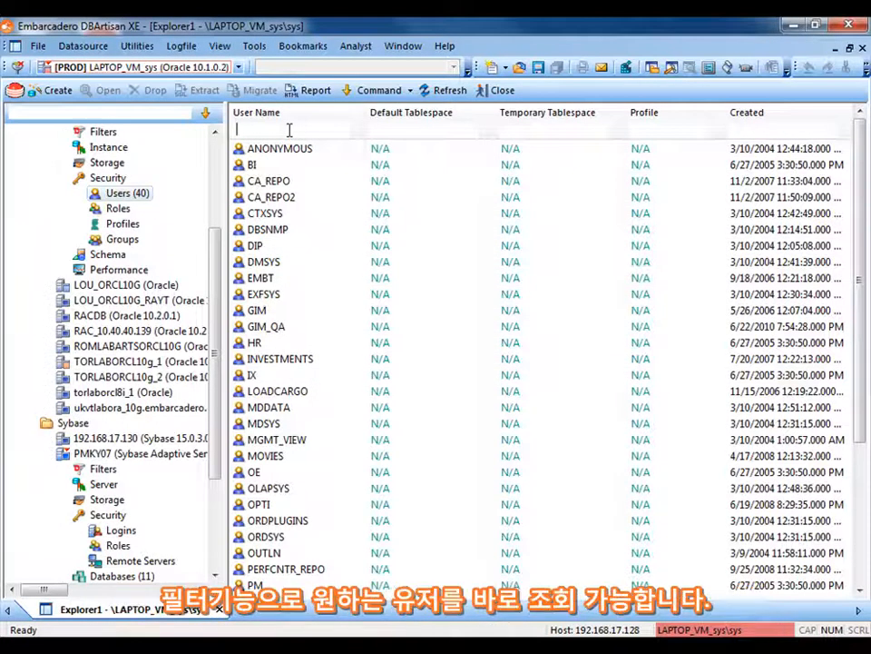
pyautogui.write('GIM')
pyautogui.press('Return')
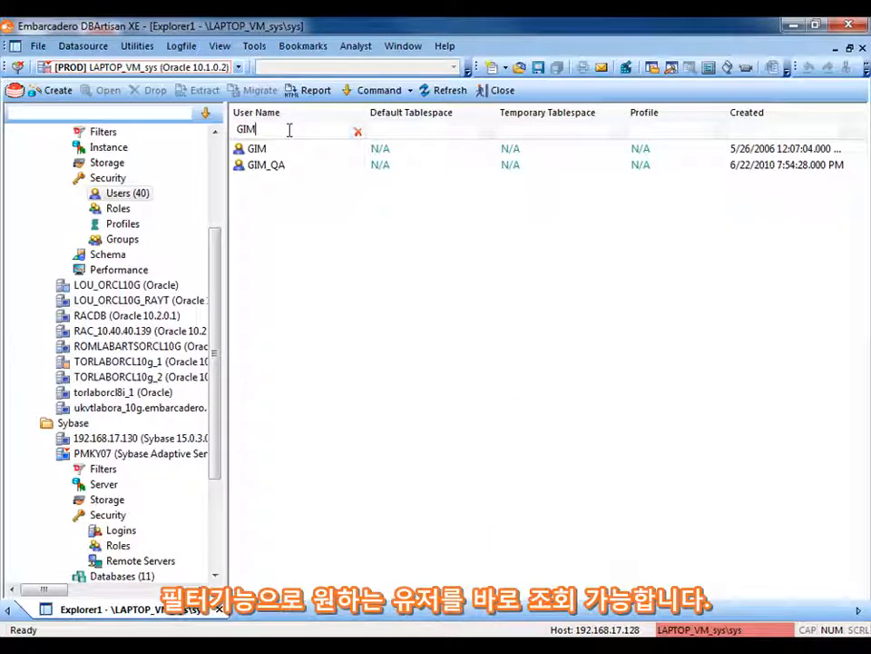
pyautogui.click(358, 134)
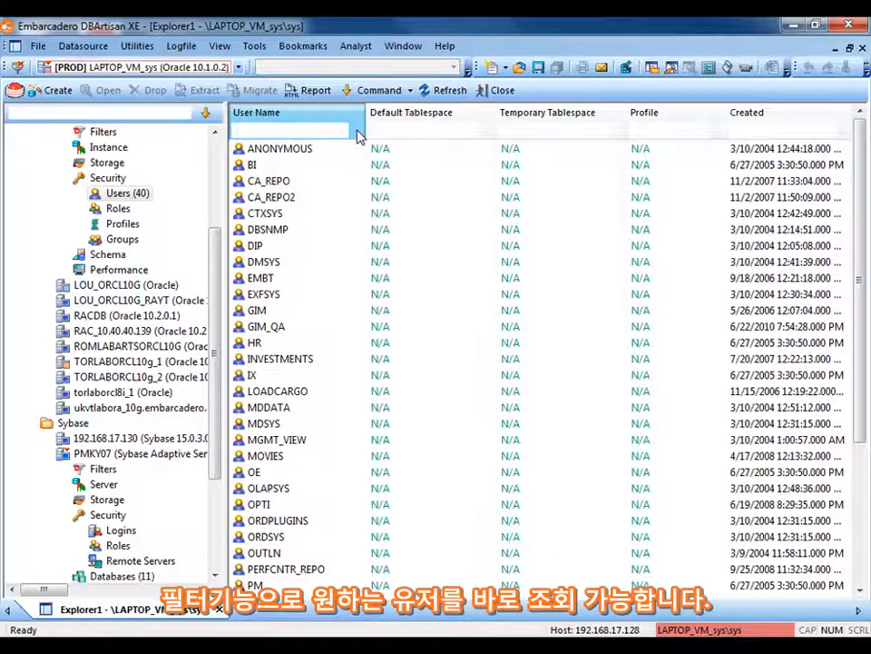
# Start creating an Oracle user named DEMO_USER_1, enter its account password and continue to the roles
pyautogui.rightClick(116, 198)
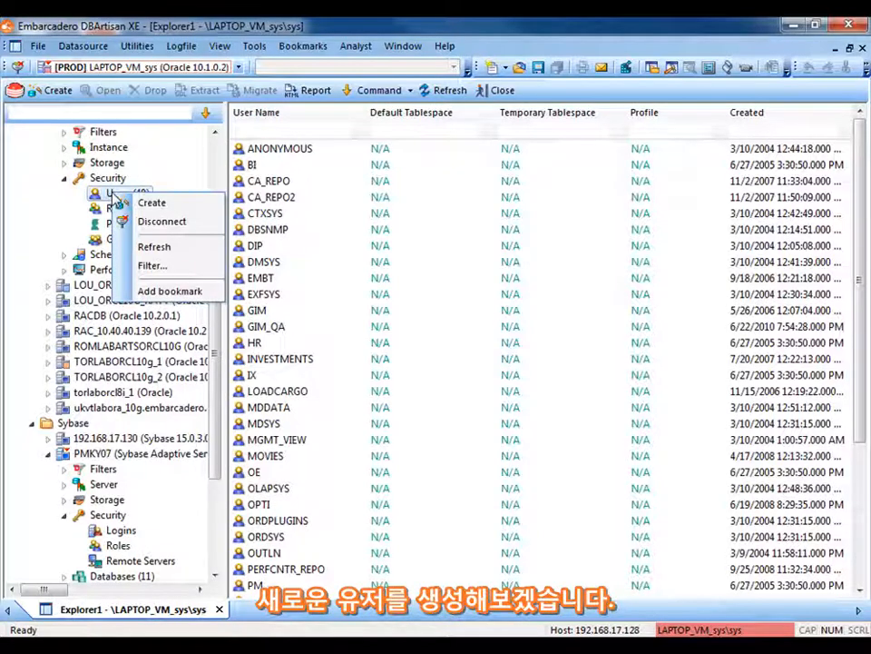
pyautogui.click(150, 204)
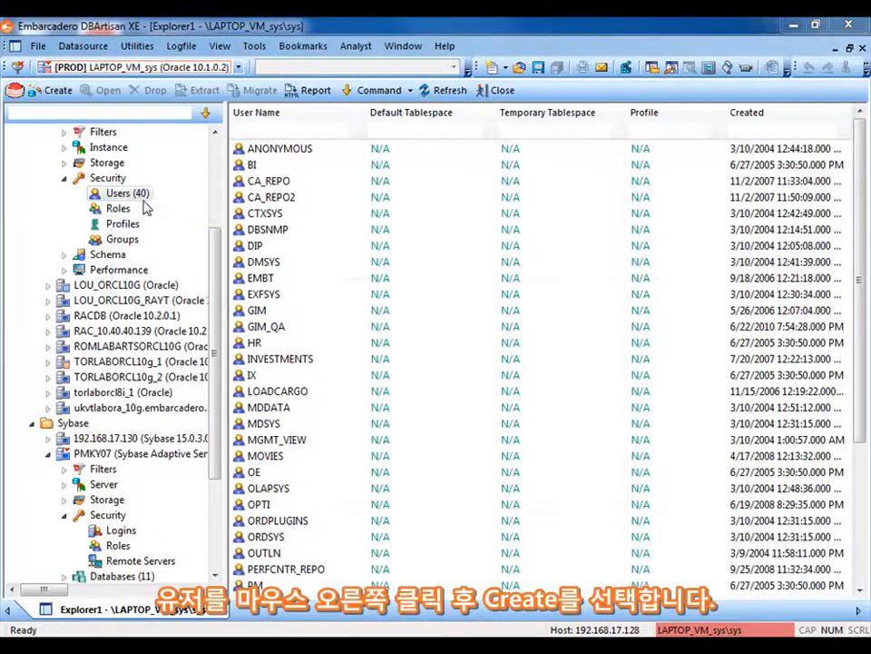
pyautogui.write('D')
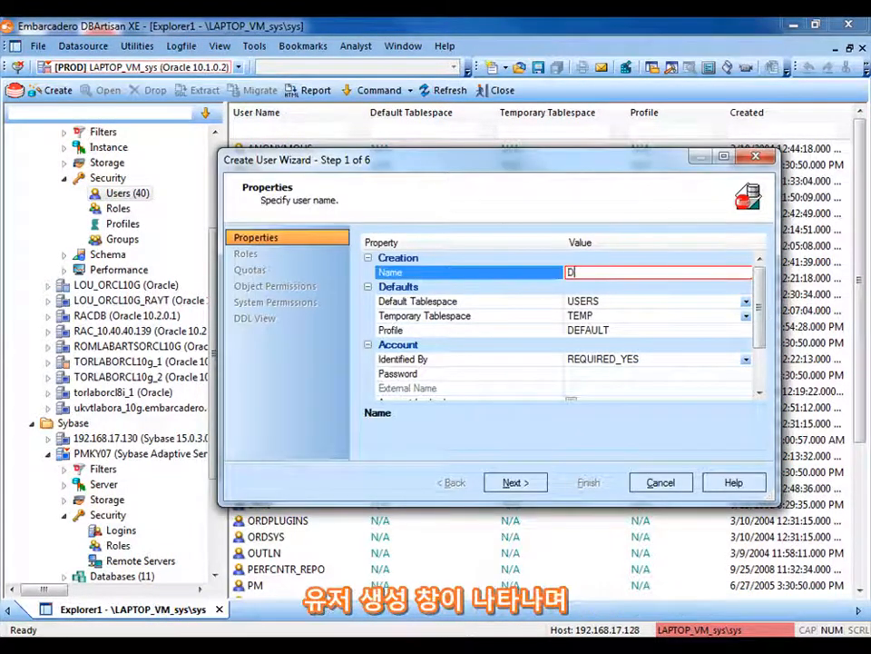
pyautogui.write('EMO_USER_1')
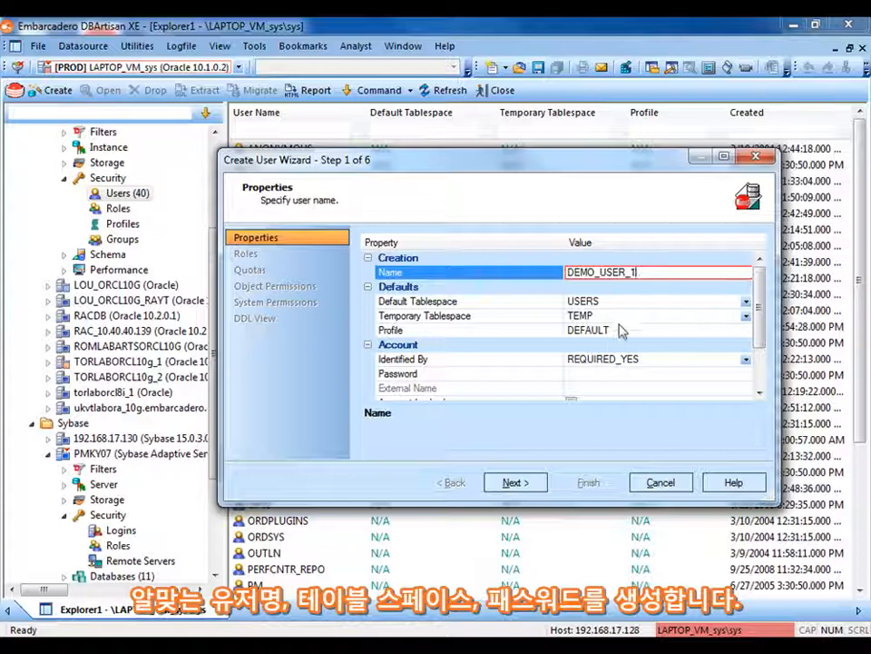
pyautogui.click(609, 374)
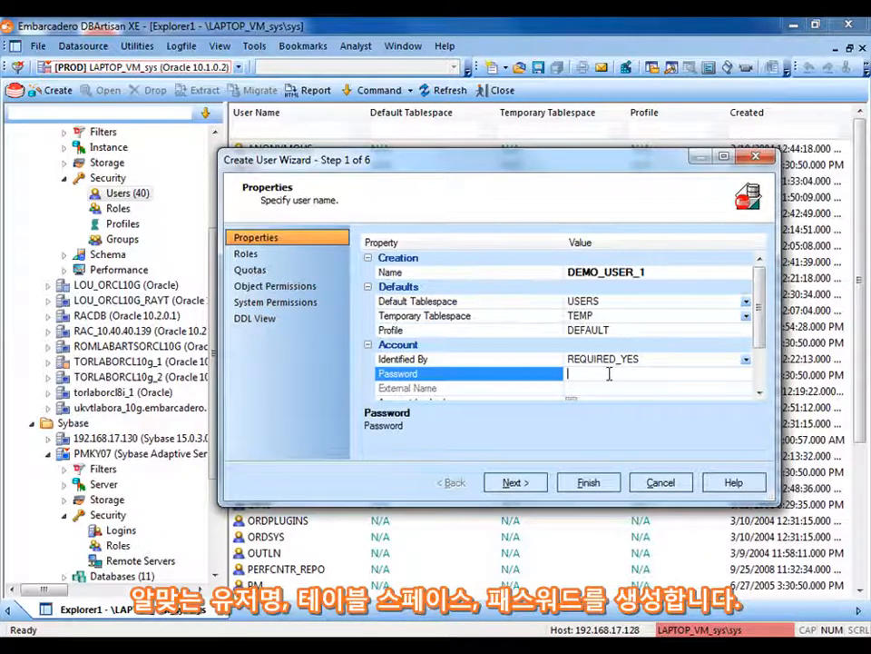
pyautogui.write('*')
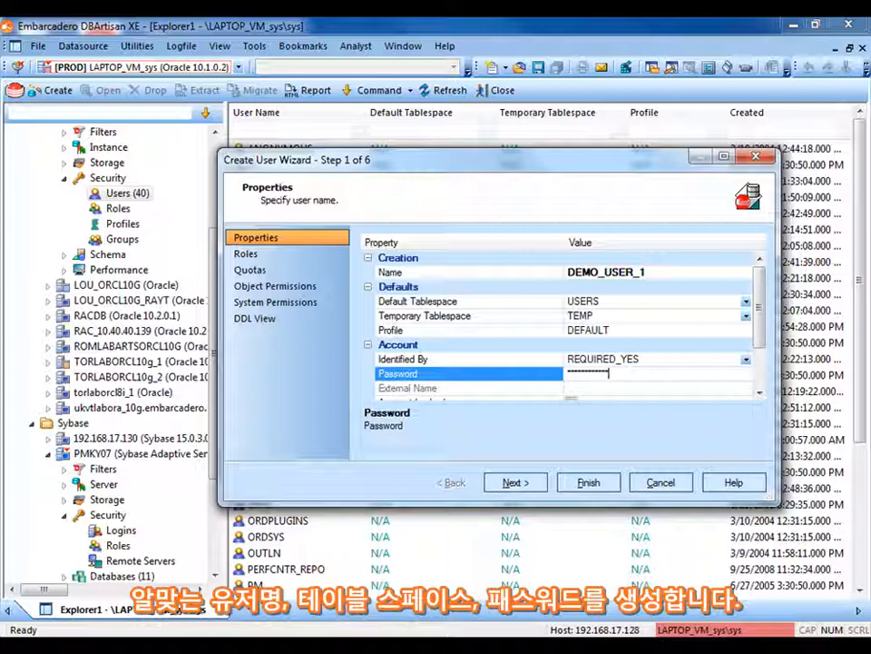
pyautogui.click(518, 482)
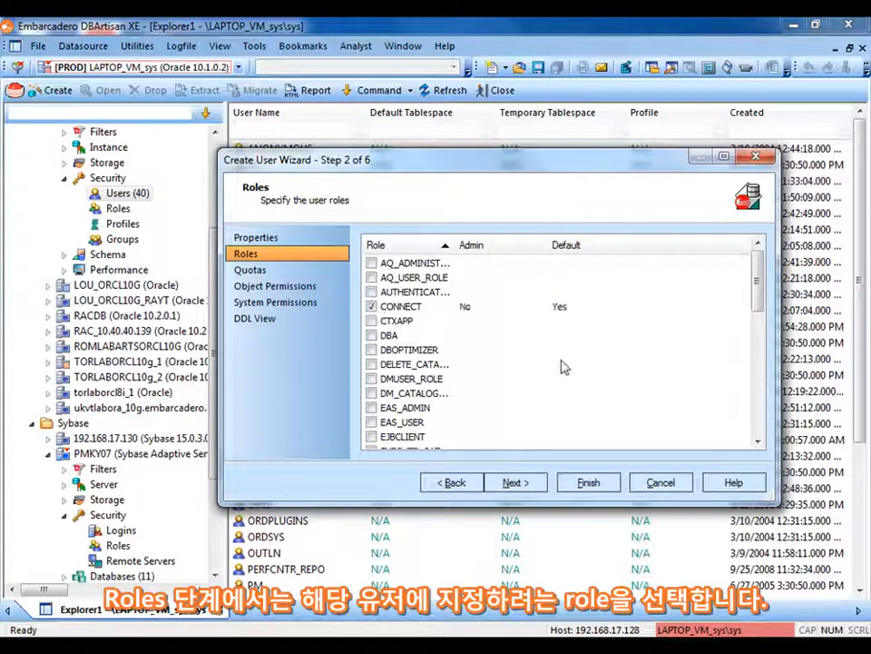
# Review the available roles, keep only CONNECT assigned and continue to the quotas
pyautogui.click(758, 441)
pyautogui.click(758, 441)
pyautogui.click(758, 441)
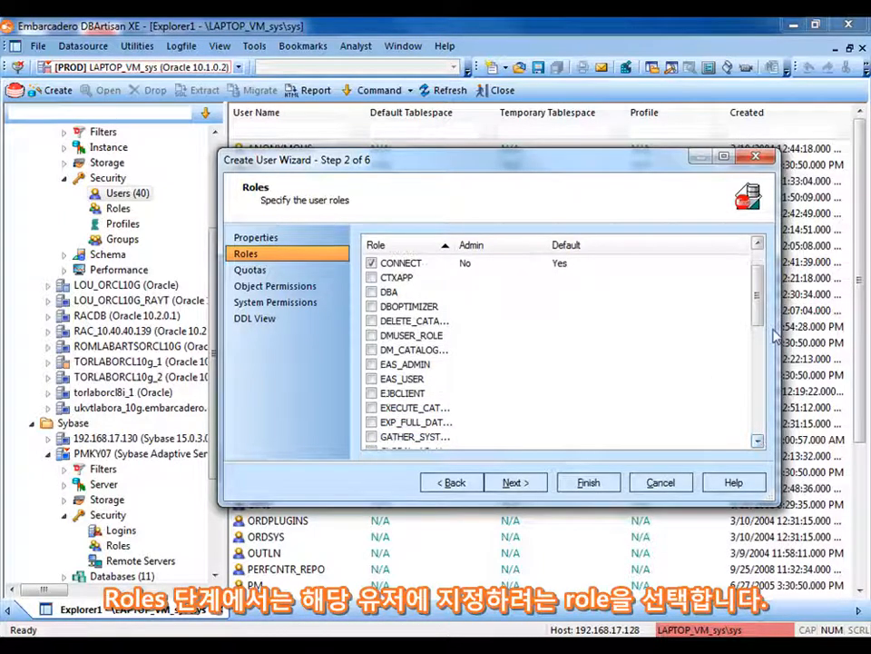
pyautogui.moveTo(759, 292)
pyautogui.mouseDown()
pyautogui.moveTo(750, 422)
pyautogui.moveTo(757, 273)
pyautogui.mouseUp()
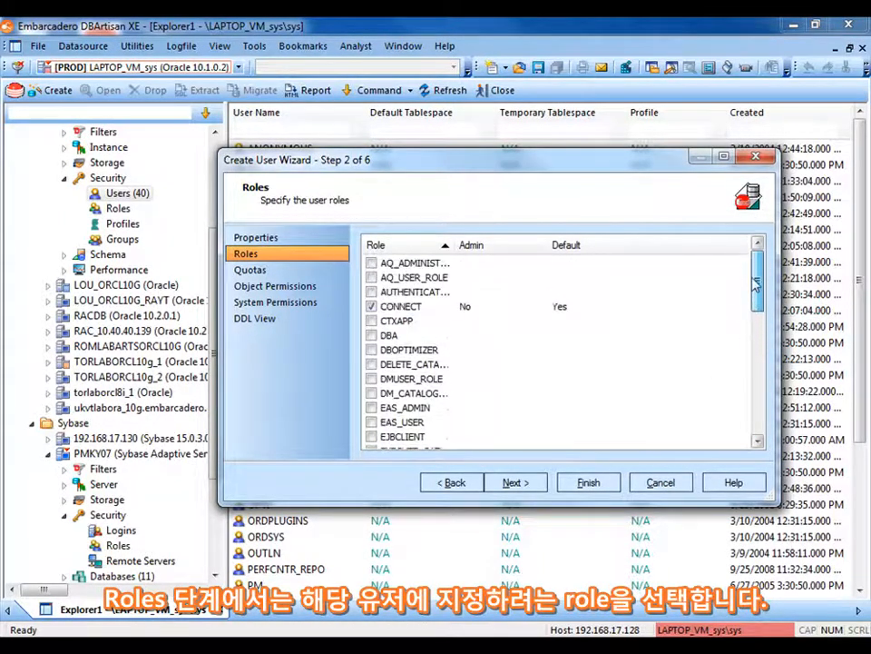
pyautogui.click(510, 484)
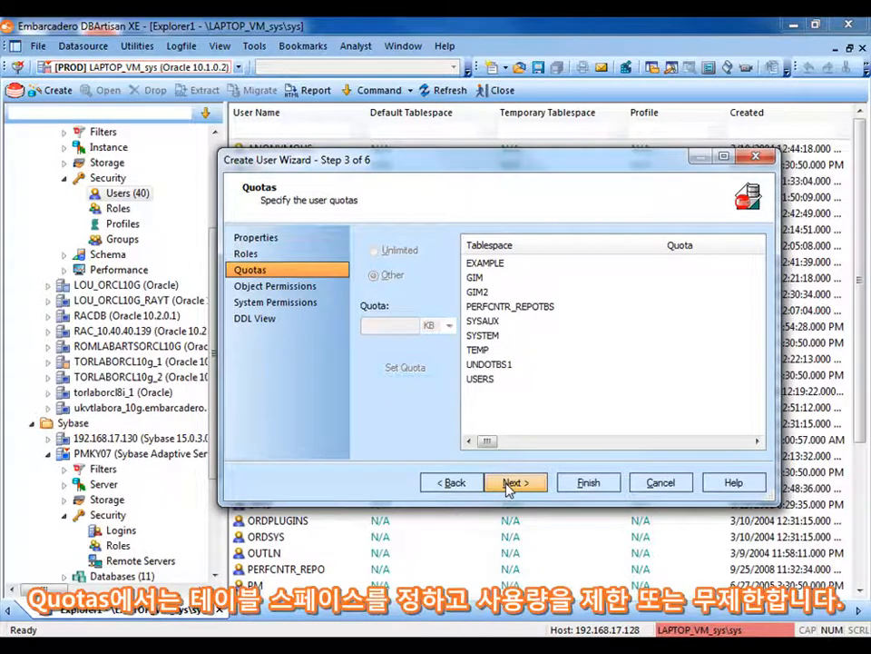
# Choose the Unlimited quota option for the GIM tablespace and continue to the object permissions
pyautogui.click(479, 277)
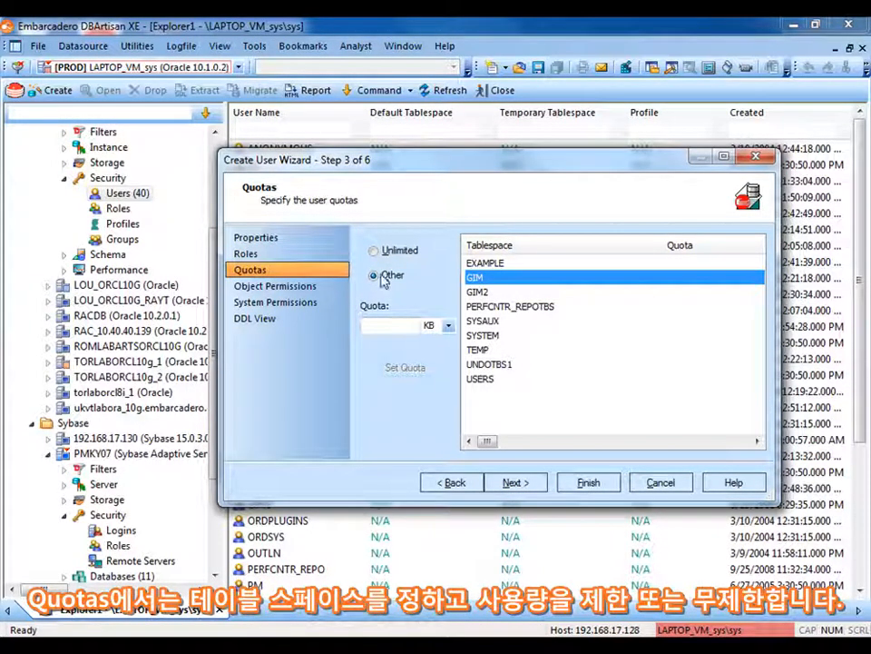
pyautogui.click(374, 250)
pyautogui.click(511, 483)
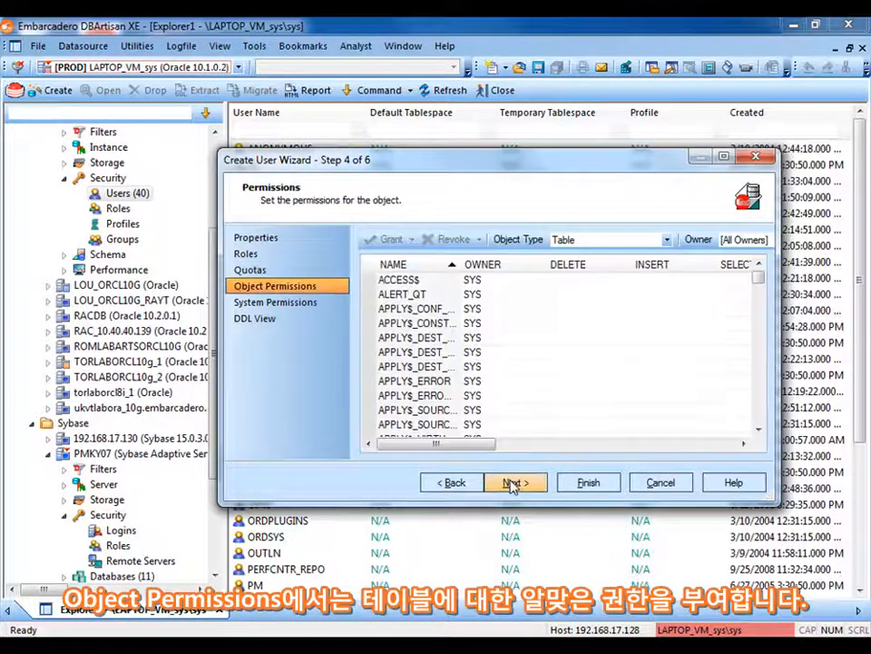
# Enlarge the wizard, show only tables owned by GIM and grant SELECT on all of them, from BROKER to TEST_TABLE
pyautogui.moveTo(774, 500); pyautogui.dragTo(840, 545)
pyautogui.moveTo(591, 166); pyautogui.dragTo(511, 151)
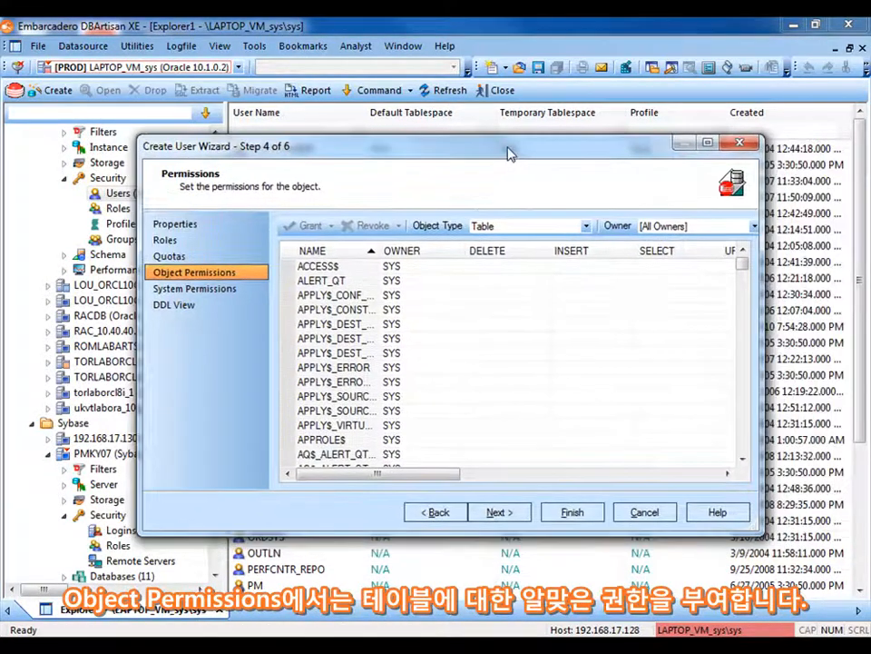
pyautogui.click(753, 226)
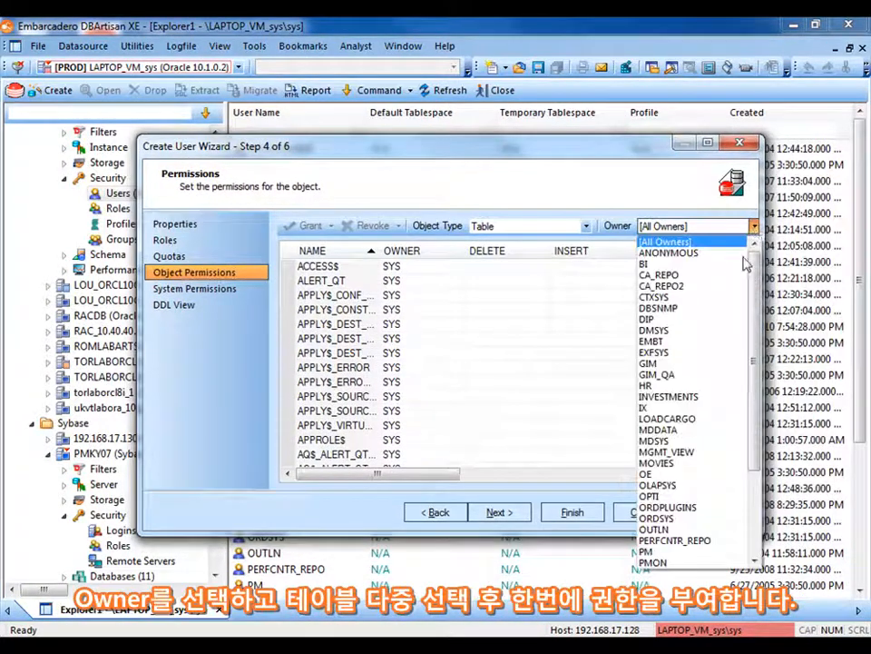
pyautogui.click(658, 363)
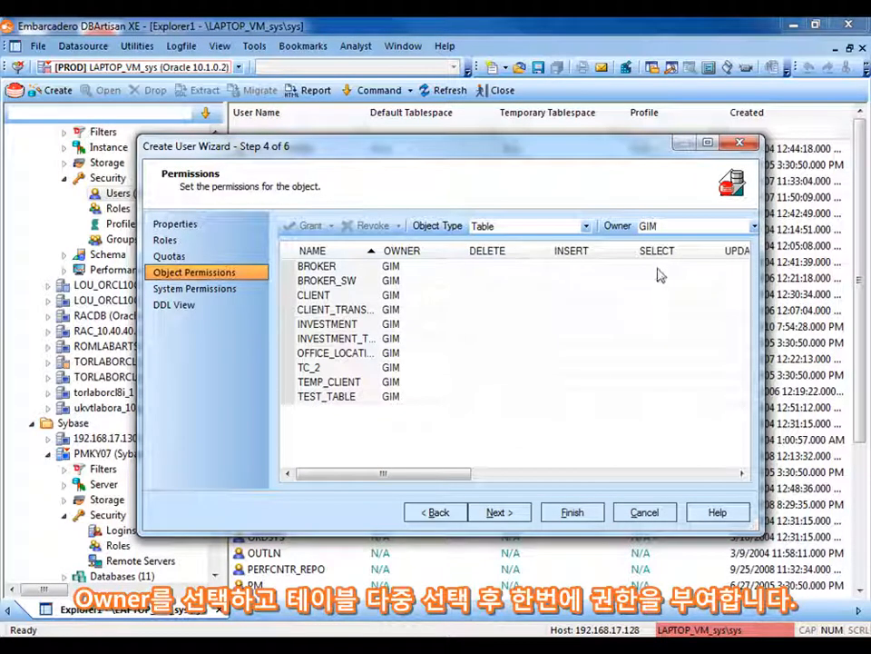
pyautogui.click(653, 267)
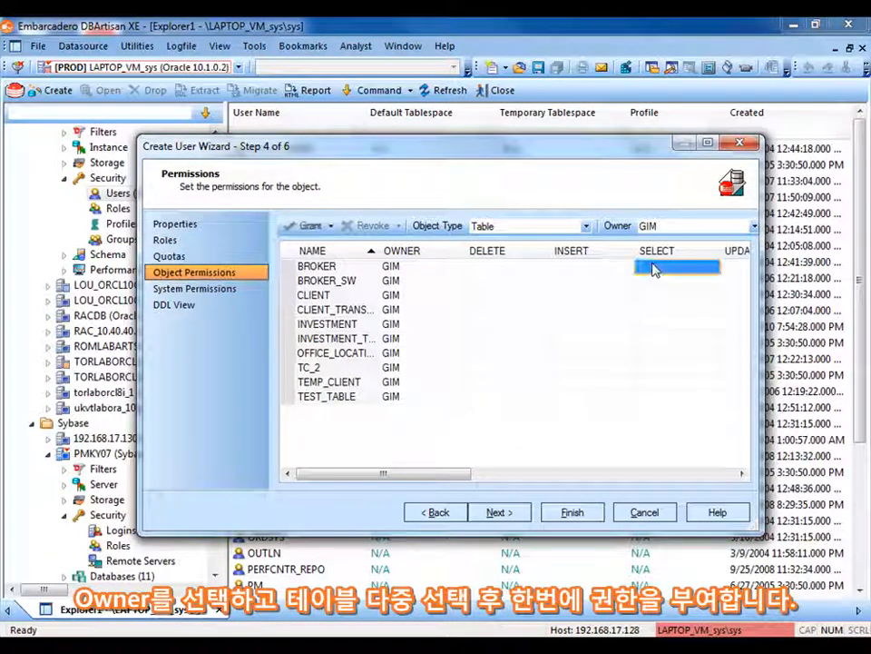
pyautogui.keyDown('shift'); pyautogui.click(673, 400); pyautogui.keyUp('shift')
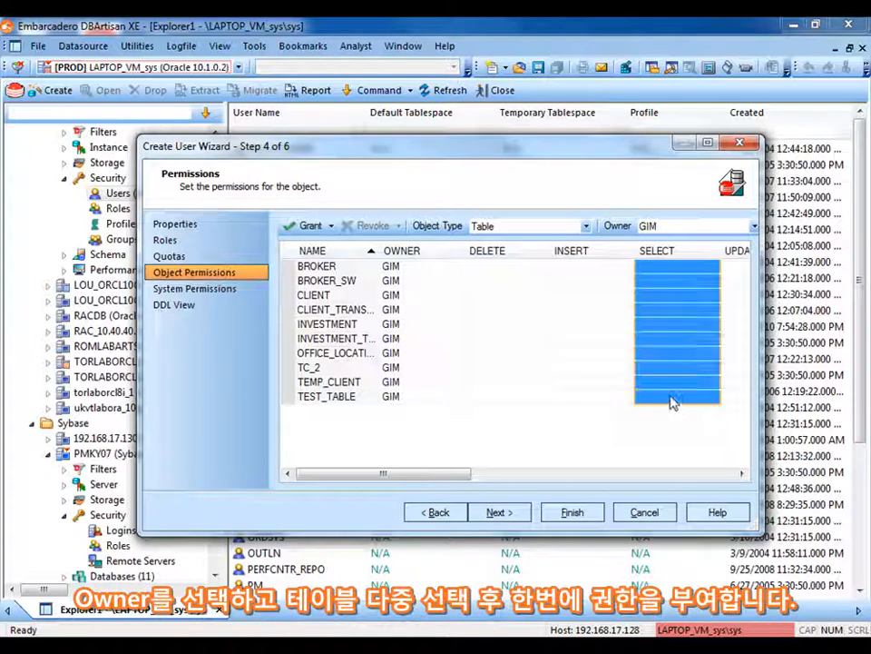
pyautogui.rightClick(673, 400)
pyautogui.click(704, 407)
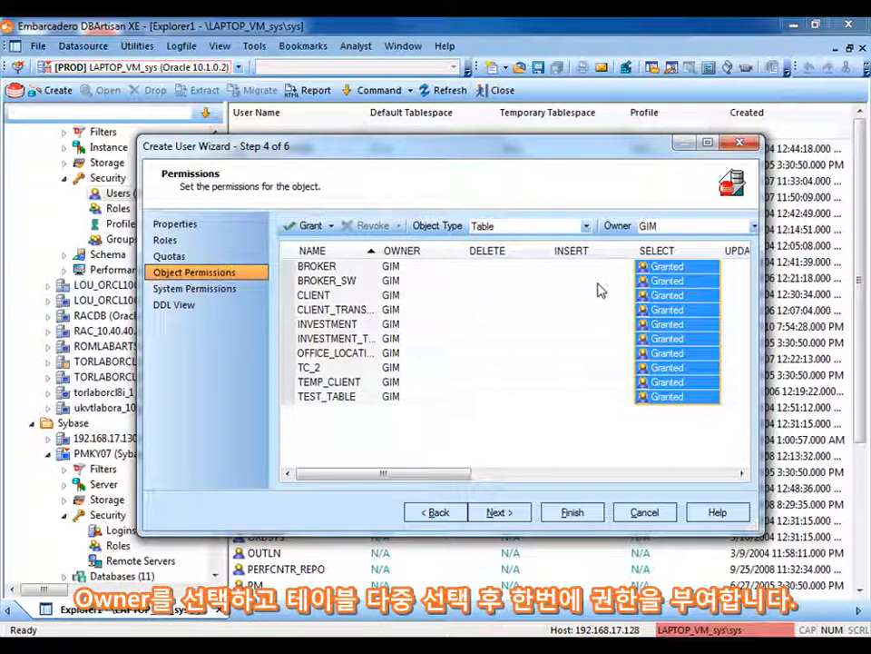
# Grant INSERT on the BROKER_SW table and continue to the system permissions
pyautogui.rightClick(570, 282)
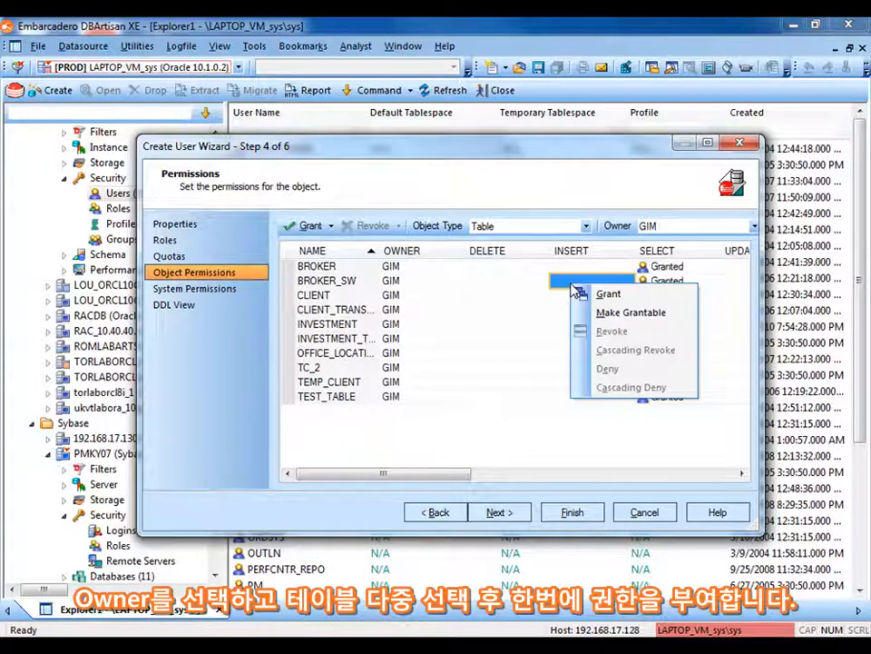
pyautogui.click(605, 293)
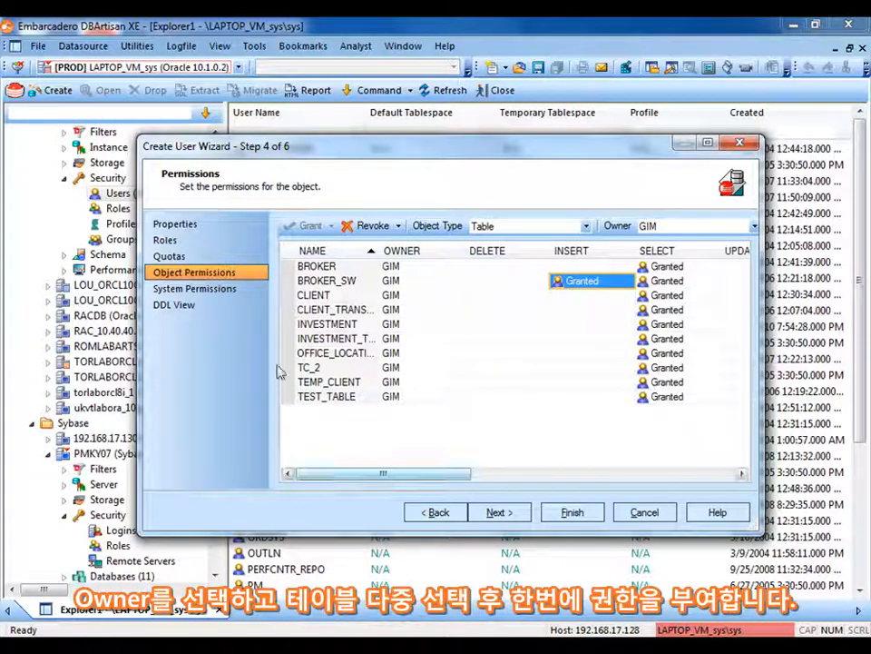
pyautogui.click(498, 513)
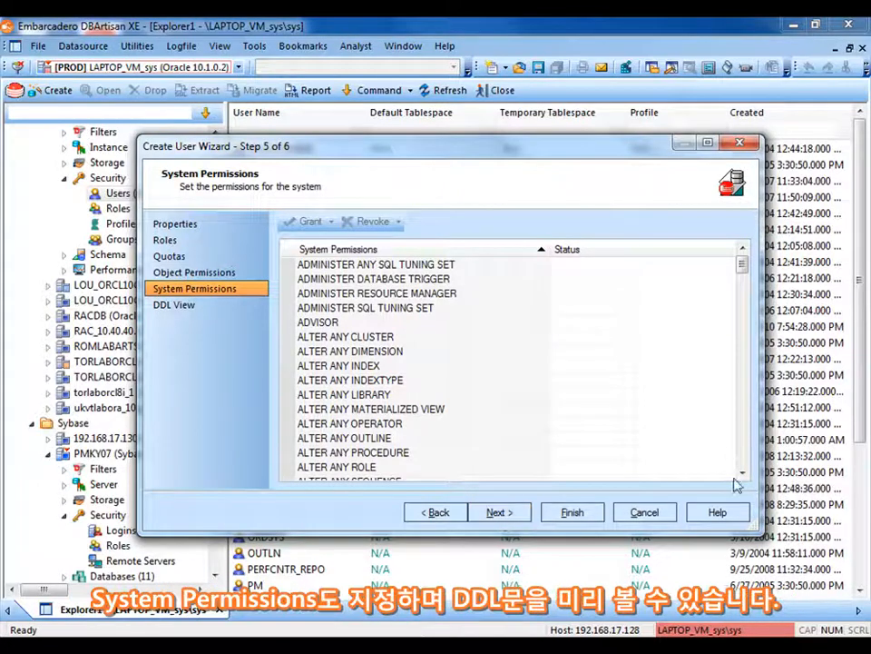
# Preview the complete generated SQL for the new user, enlarging the wizard, and exit the wizard without executing it
pyautogui.click(500, 513)
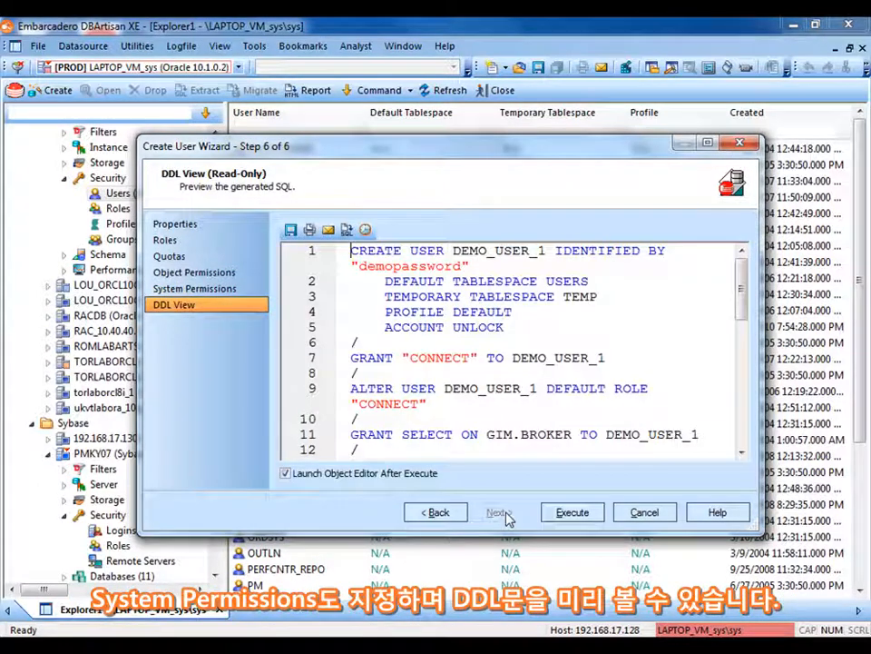
pyautogui.moveTo(726, 532); pyautogui.dragTo(726, 593)
pyautogui.moveTo(568, 136); pyautogui.dragTo(568, 74)
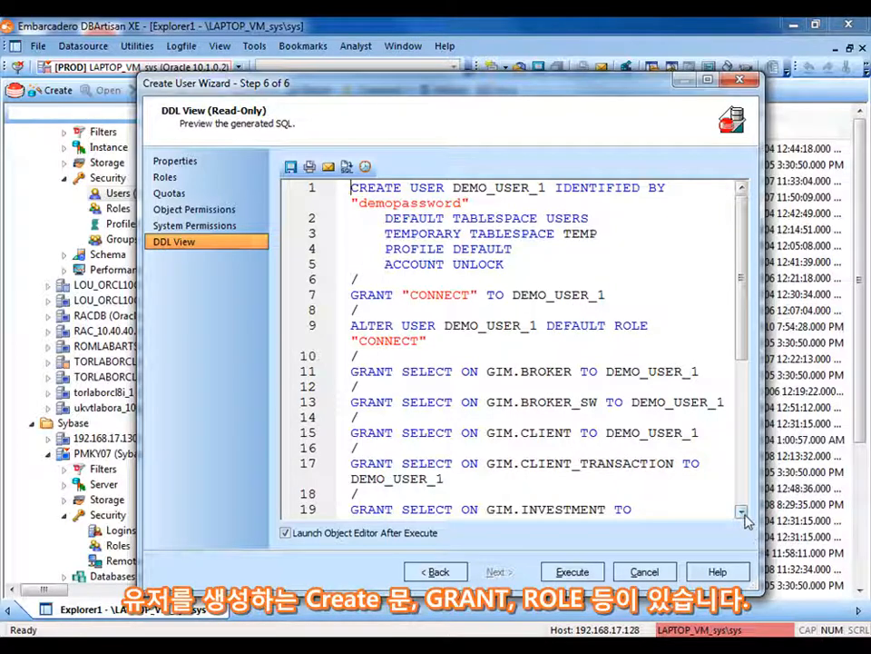
pyautogui.moveTo(743, 513); pyautogui.dragTo(741, 513)
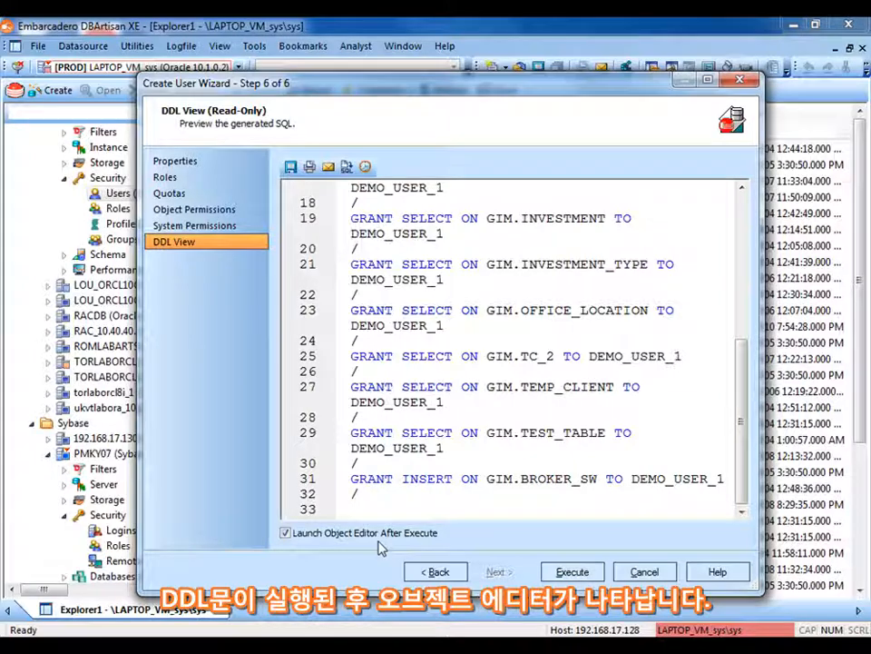
pyautogui.click(643, 573)
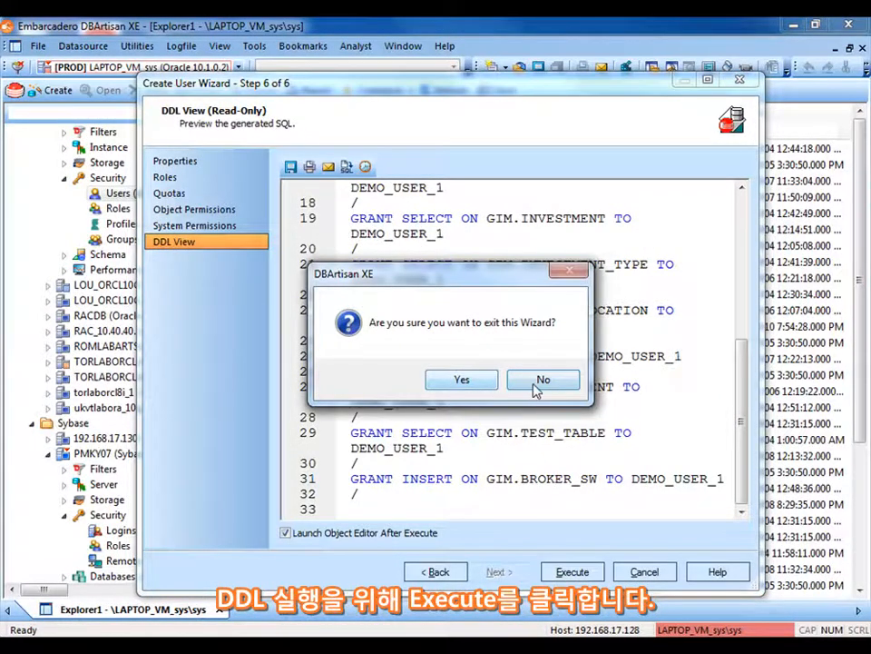
pyautogui.click(473, 382)
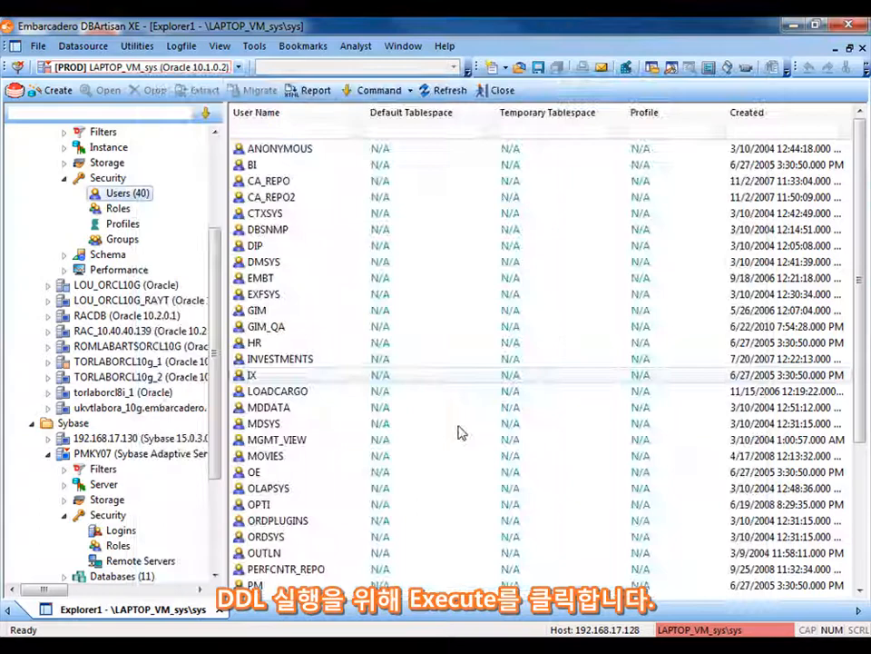
# List the security logins of the Sybase server PMKY07 and open the GIM login for editing
pyautogui.click(118, 533)
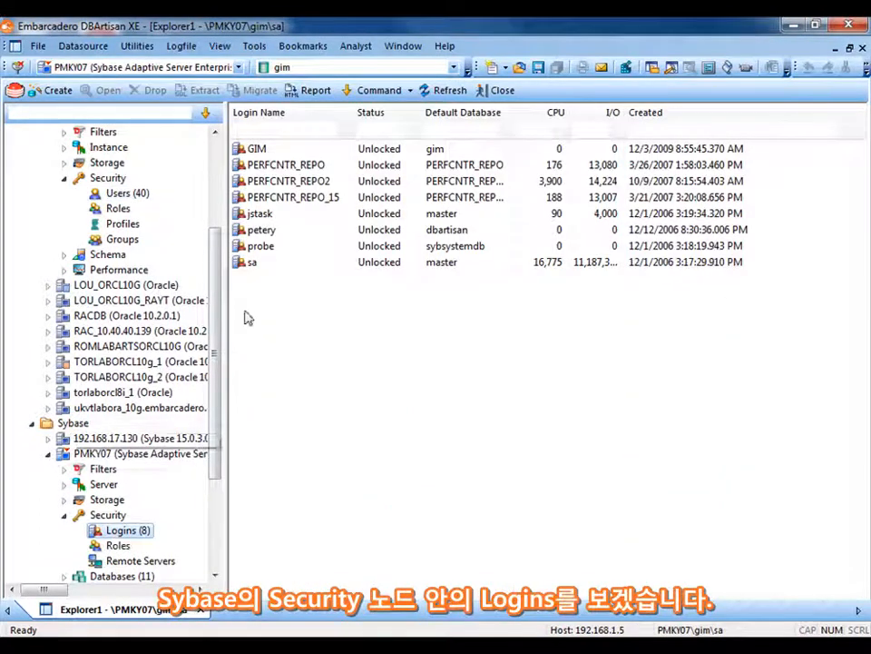
pyautogui.rightClick(254, 150)
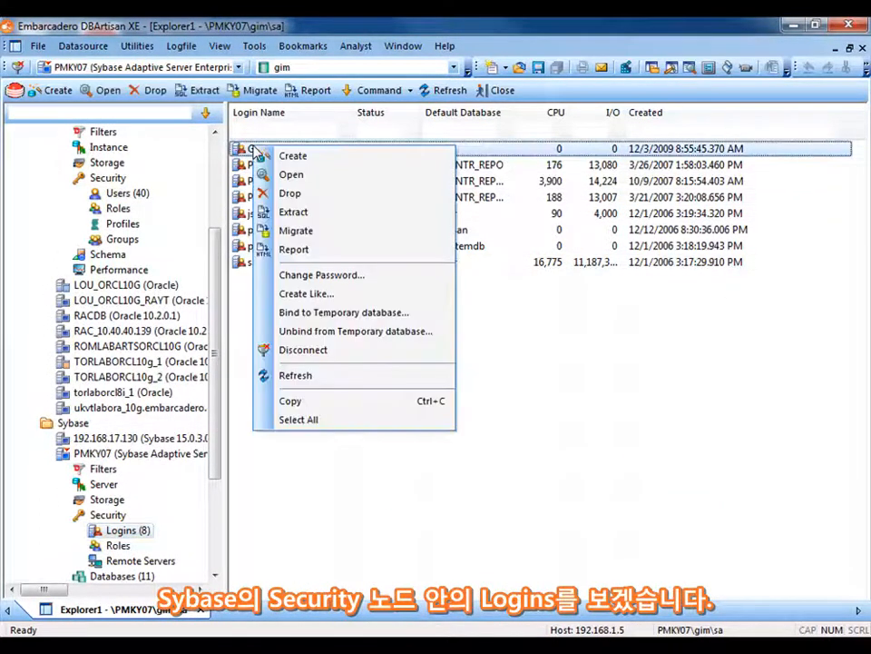
pyautogui.click(290, 174)
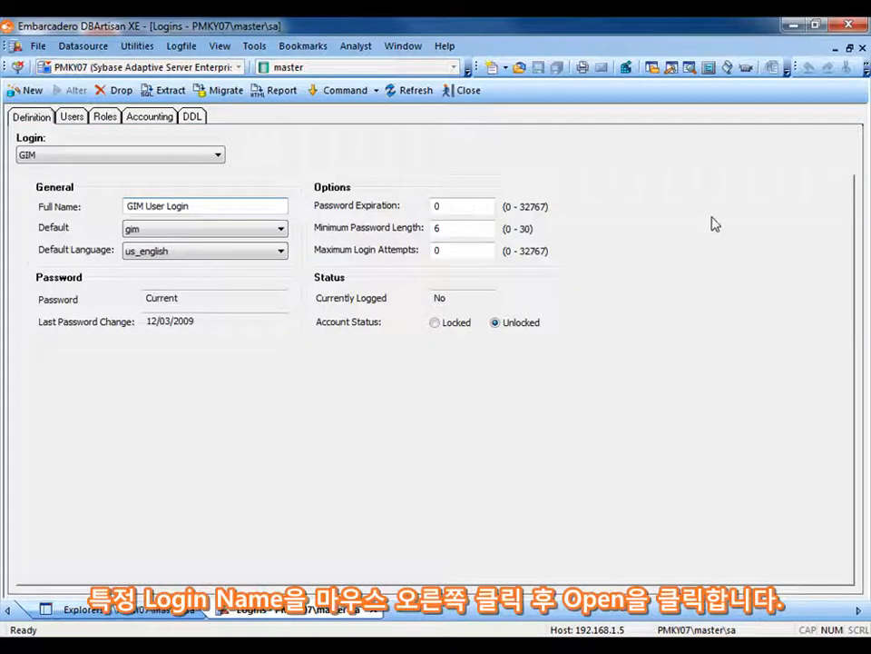
# Create a user account named GIM in the gim database for this login, with user type User and group public
pyautogui.click(70, 120)
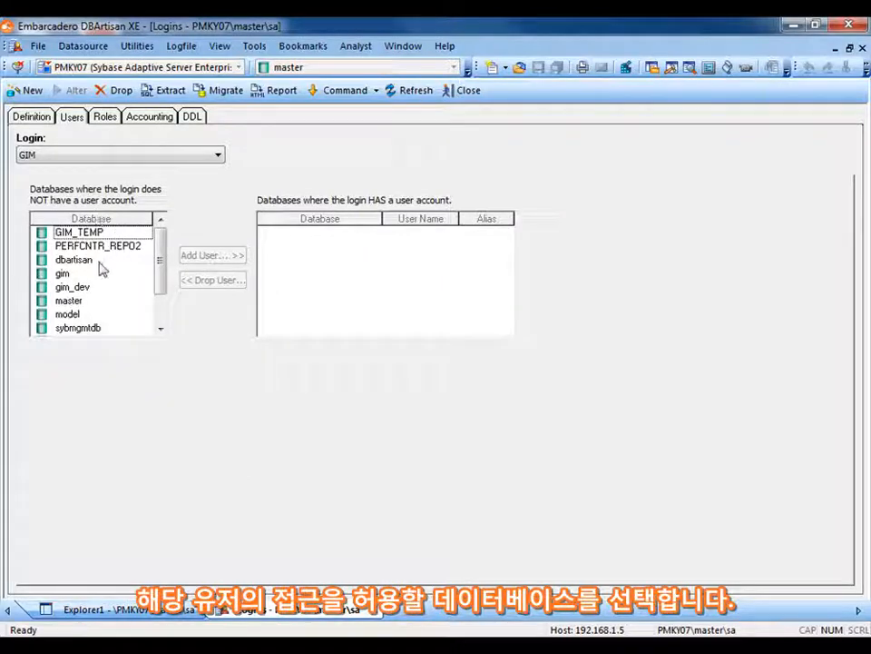
pyautogui.click(62, 274)
pyautogui.click(202, 258)
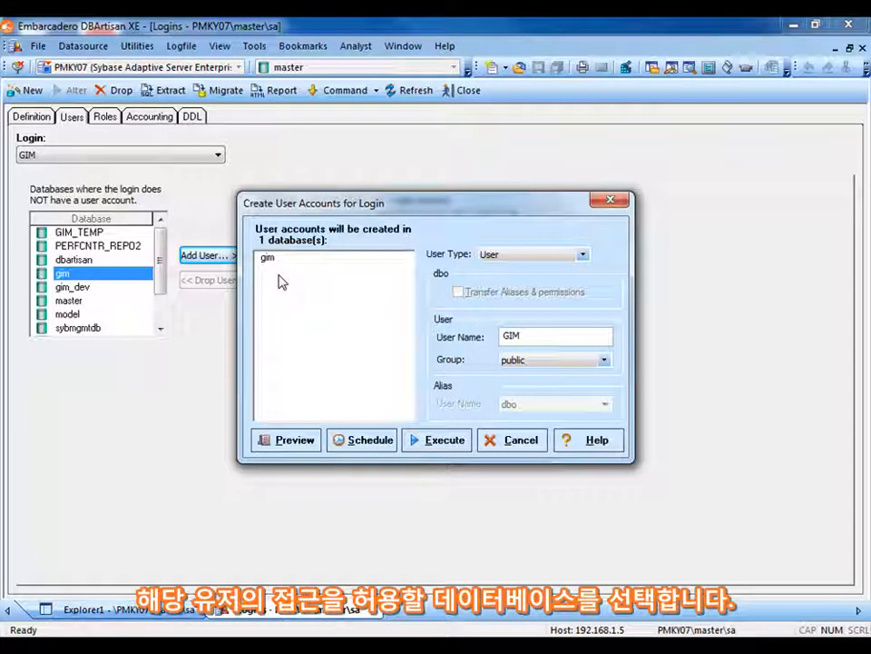
pyautogui.click(443, 439)
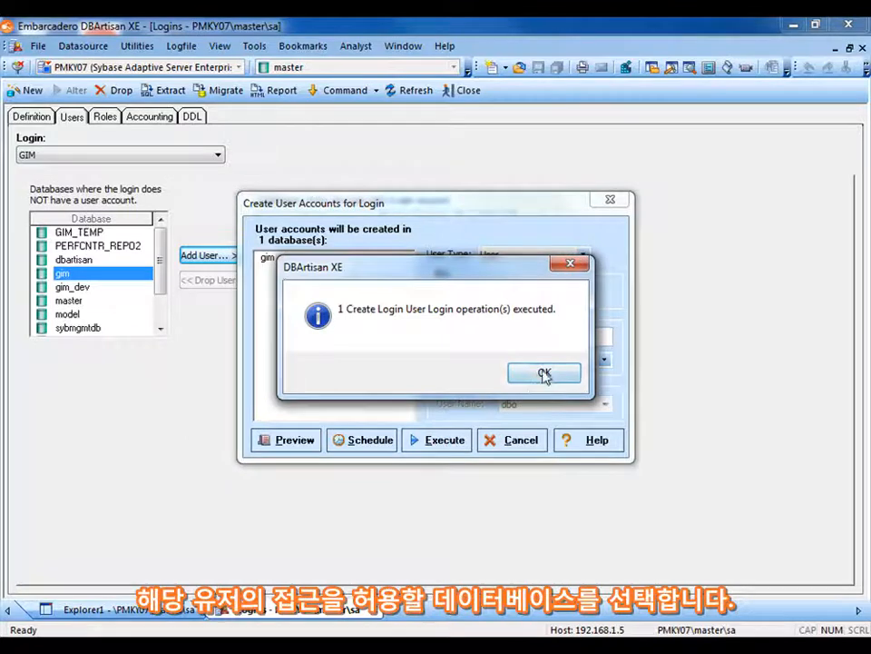
pyautogui.click(544, 374)
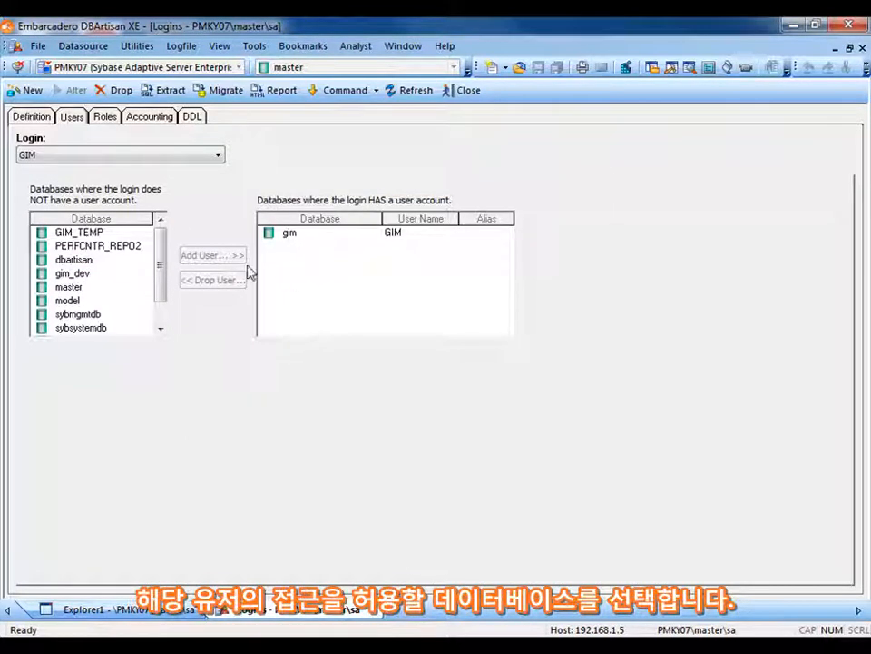
# Review the GIM login's roles, accounting statistics and DDL, and close the login editor
pyautogui.click(104, 119)
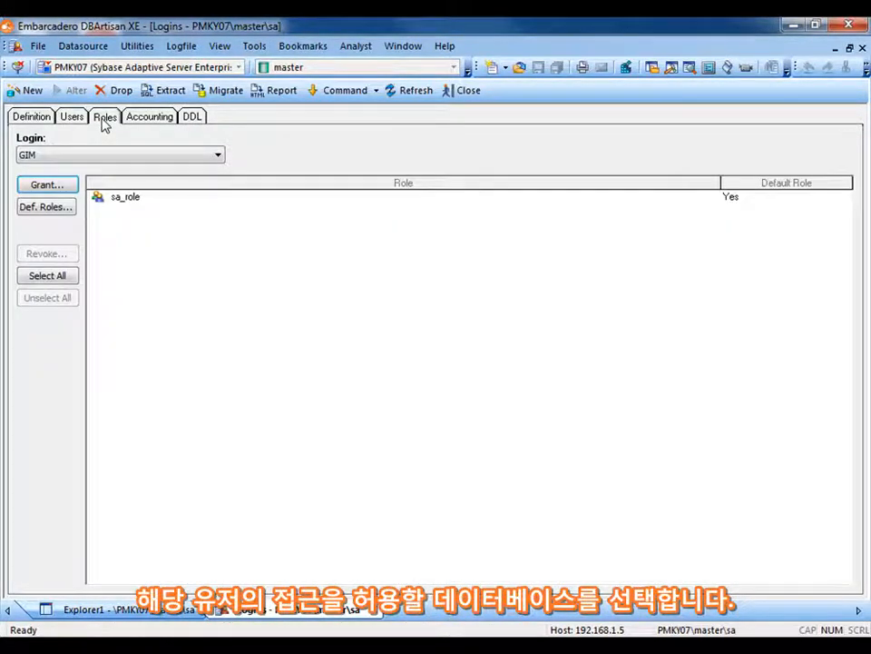
pyautogui.click(143, 120)
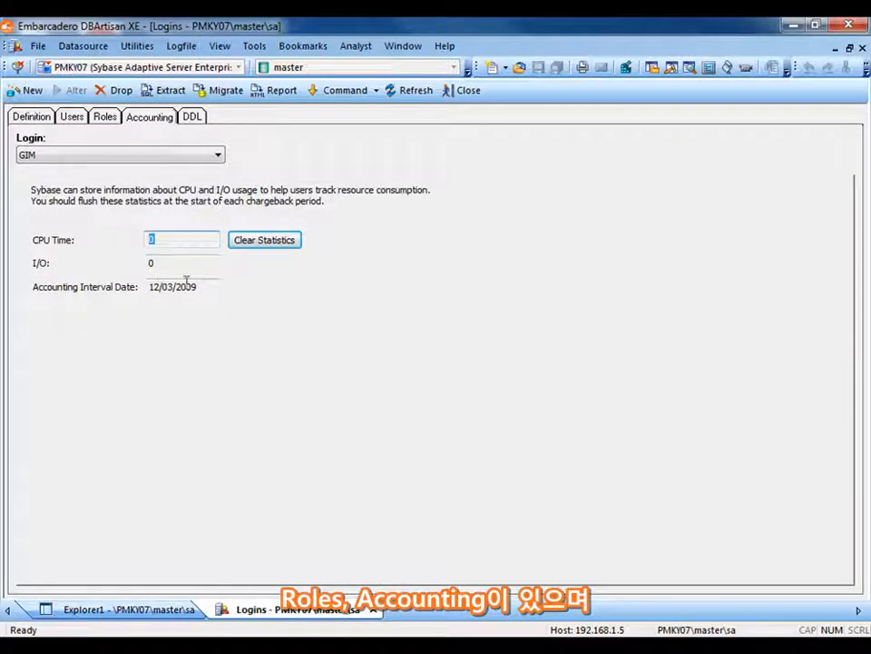
pyautogui.click(193, 118)
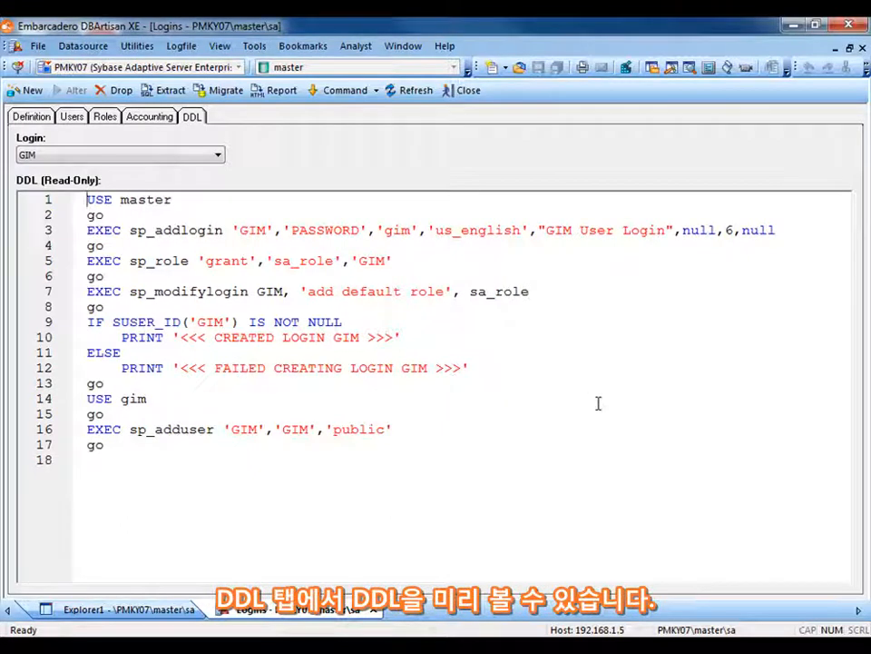
pyautogui.click(464, 91)
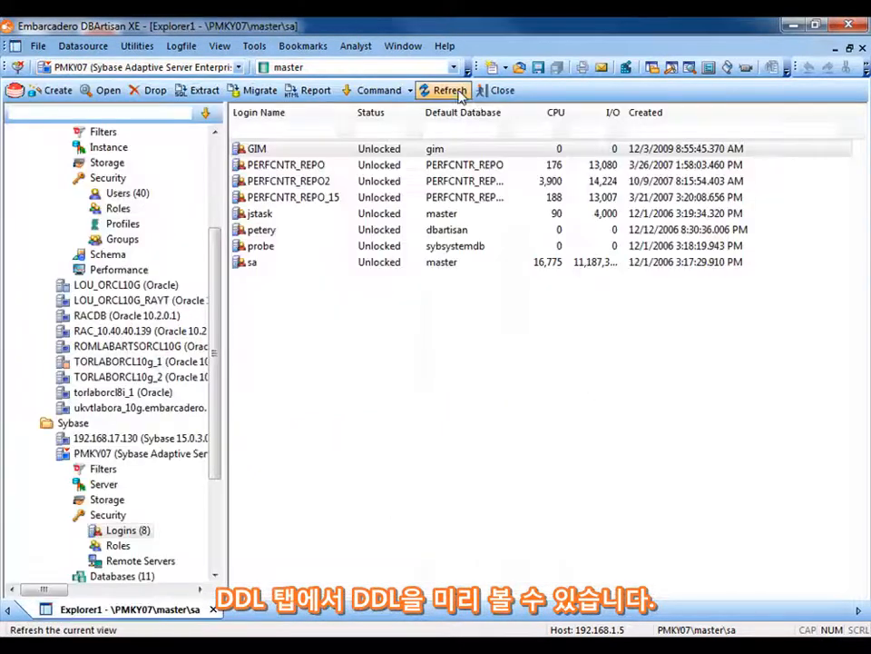
# Expand the gim database on PMKY07 down to the dbo user and list its tables
pyautogui.click(215, 573)
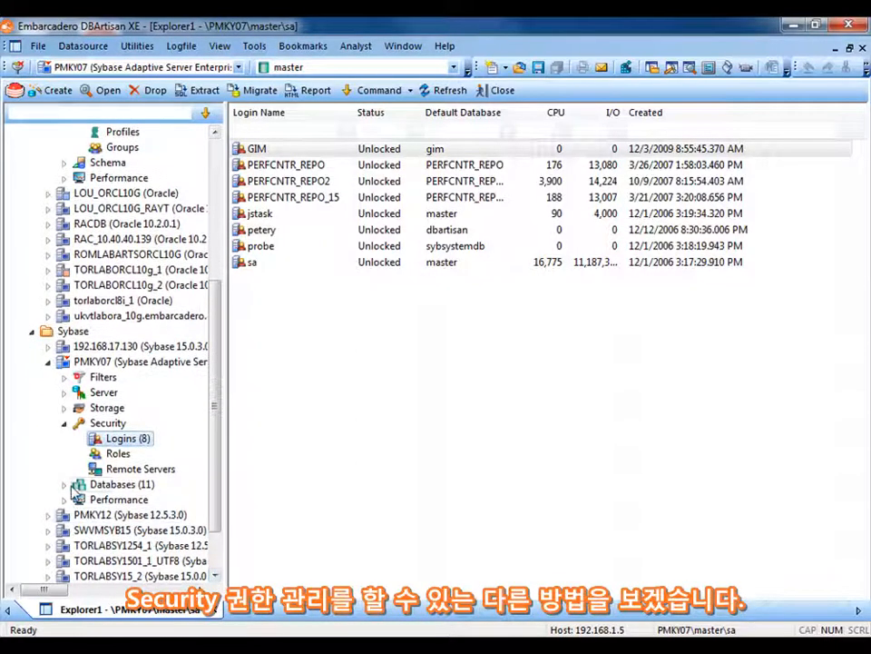
pyautogui.click(64, 484)
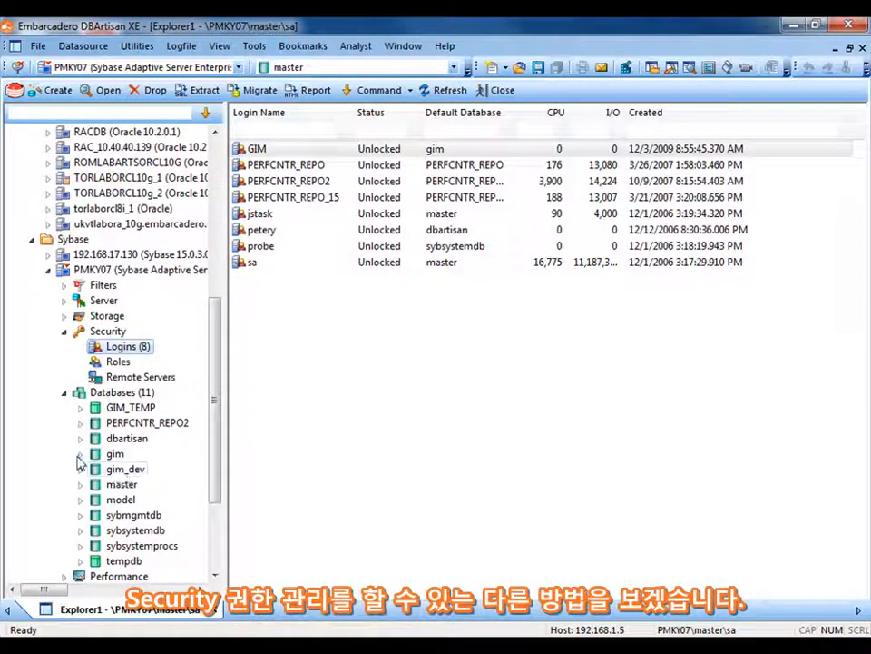
pyautogui.click(80, 453)
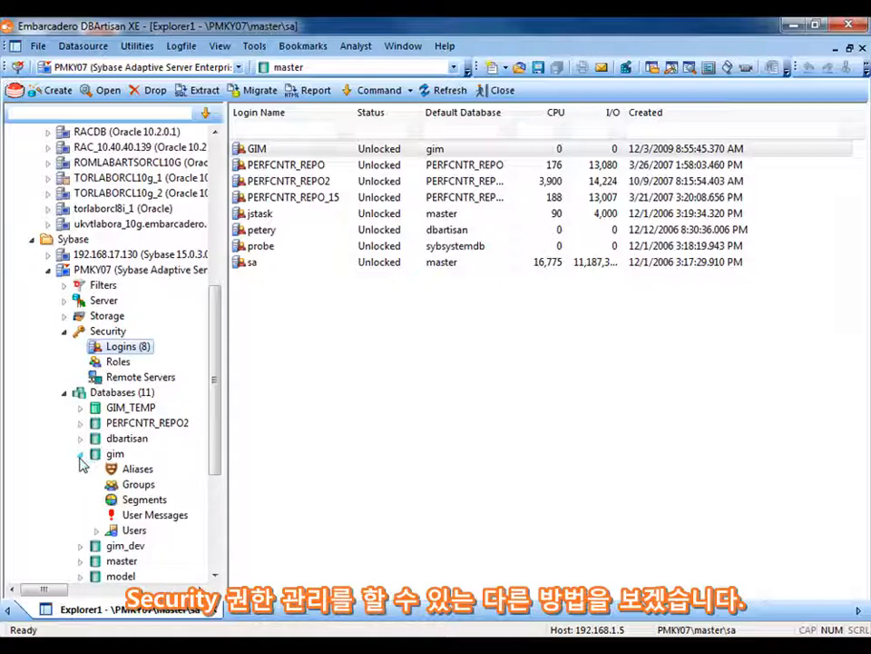
pyautogui.click(96, 528)
pyautogui.click(112, 560)
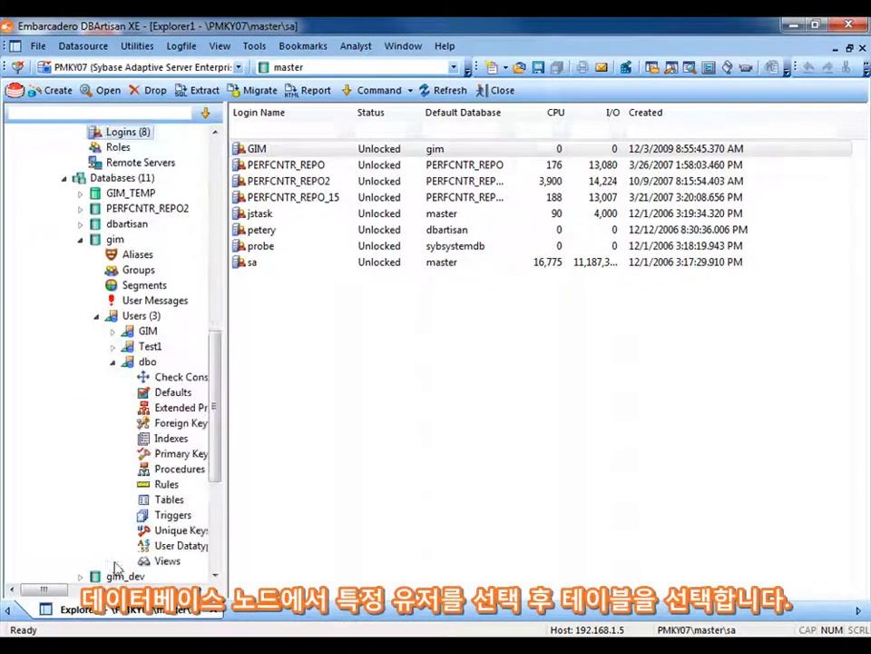
pyautogui.click(168, 500)
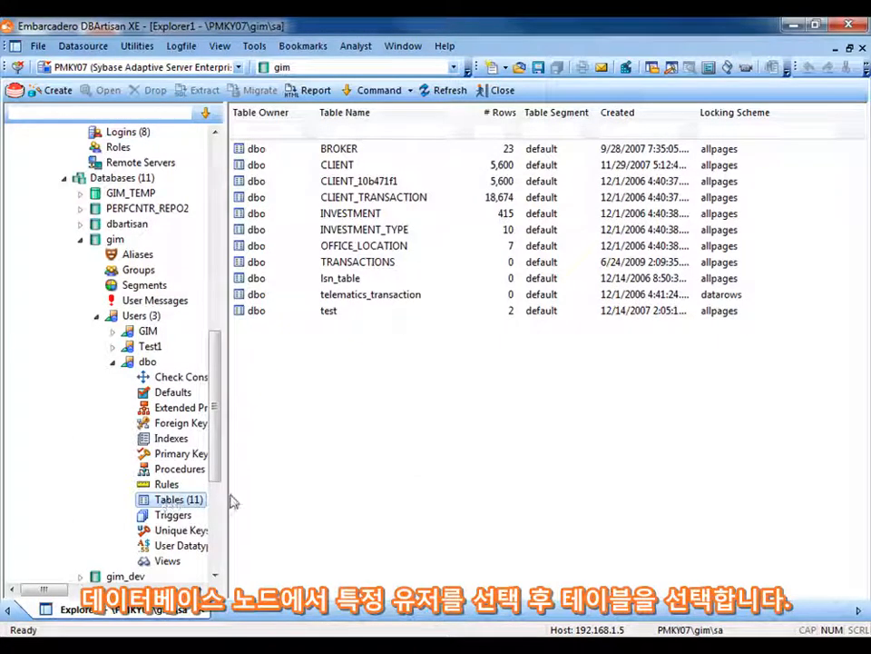
# Open the dbo BROKER table in the table editor and show its permissions
pyautogui.rightClick(332, 150)
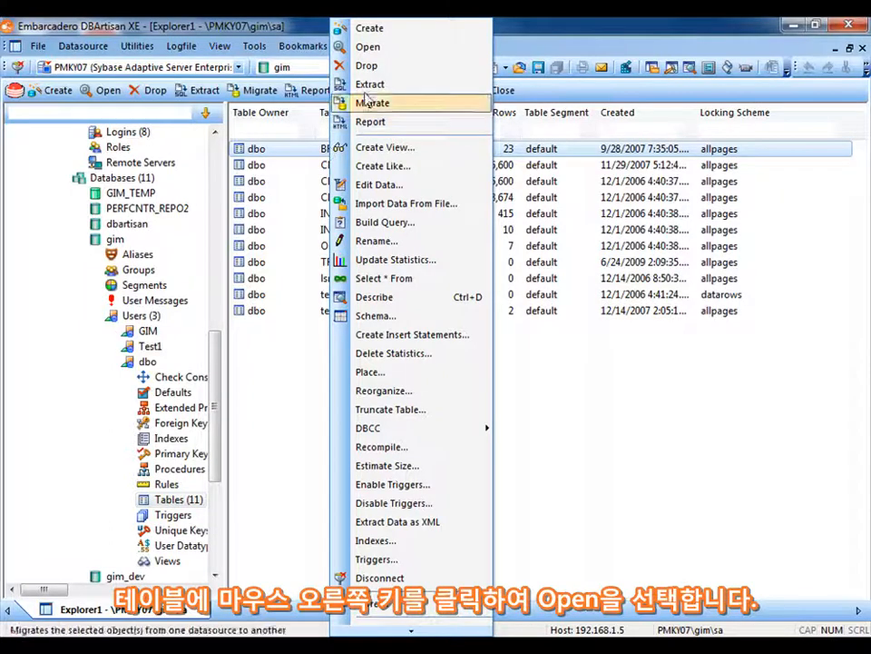
pyautogui.click(368, 47)
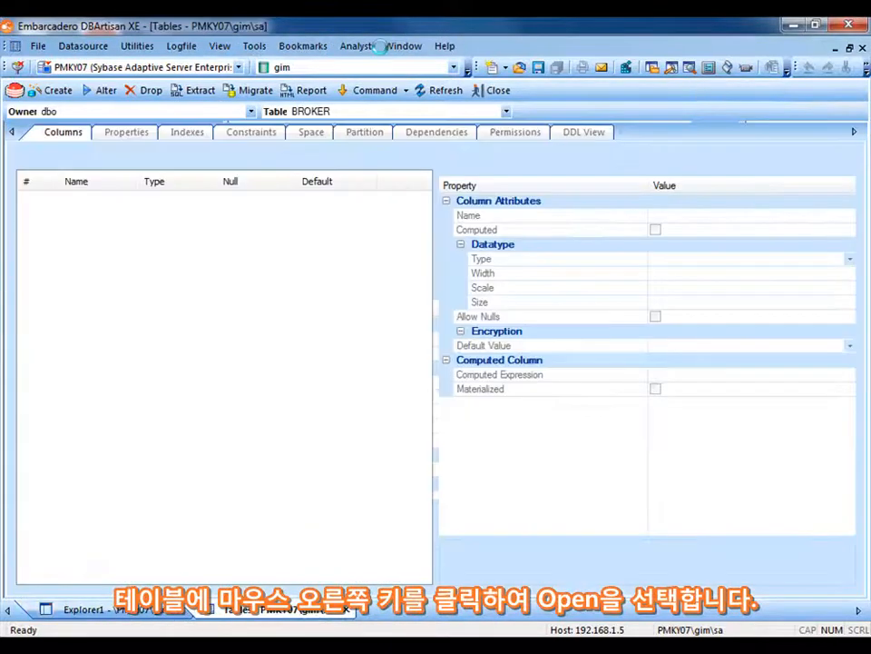
pyautogui.click(516, 133)
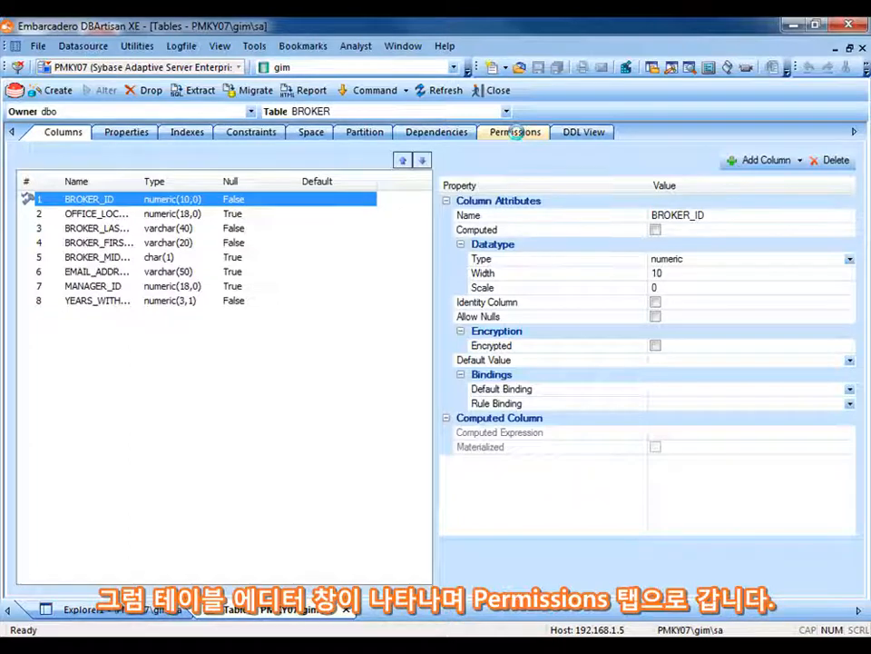